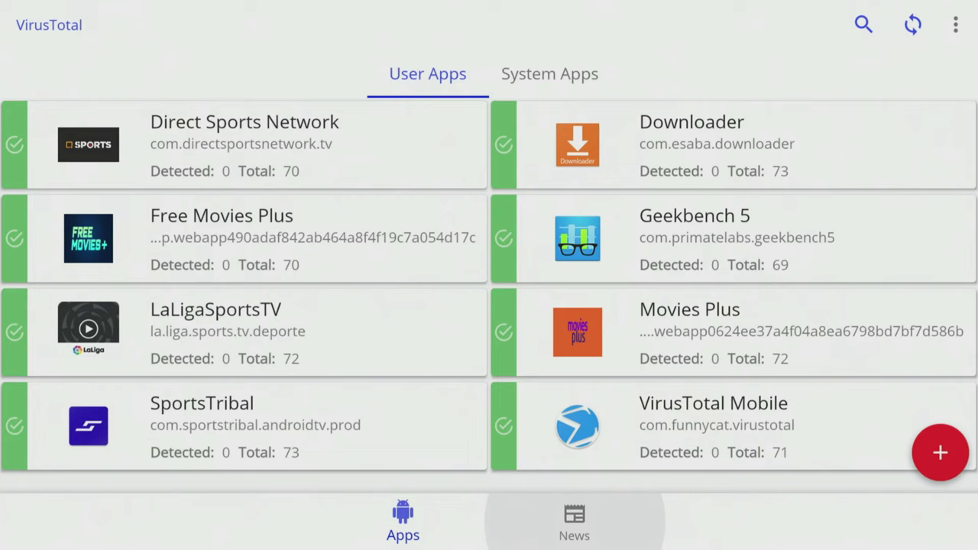
Step: Examine the VirusTotal scan results for the user apps and the system apps
key(Up)
key(Right)
key(Left)
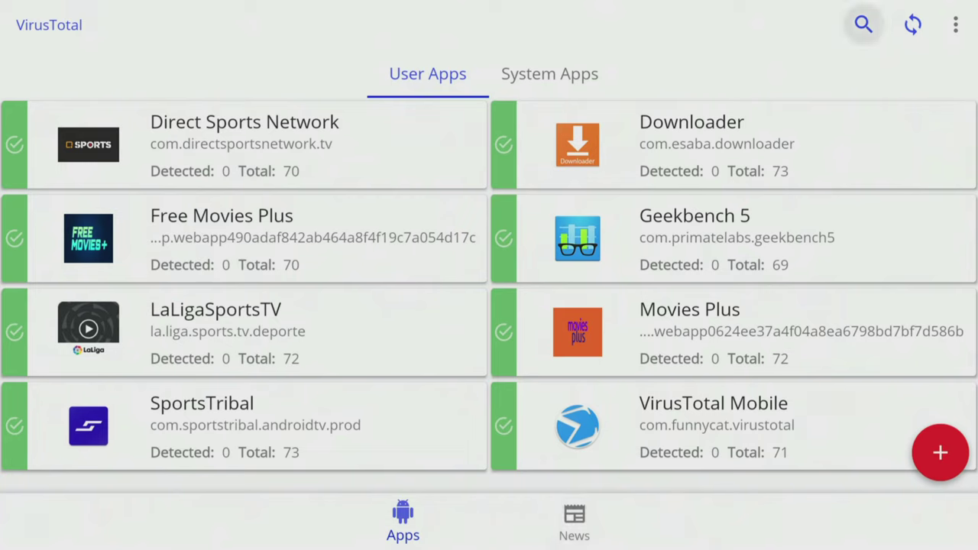
key(Down)
key(Left)
key(Up)
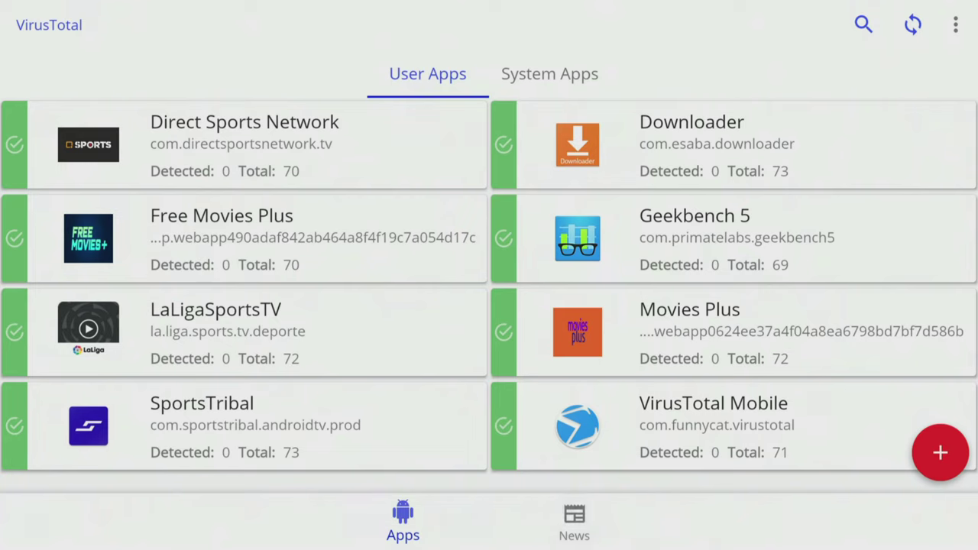
key(Right)
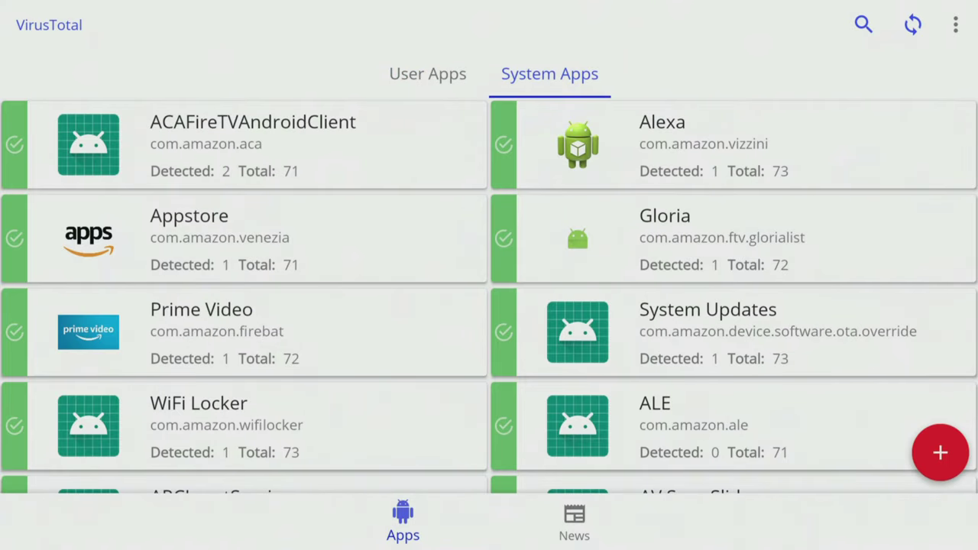
key(Left)
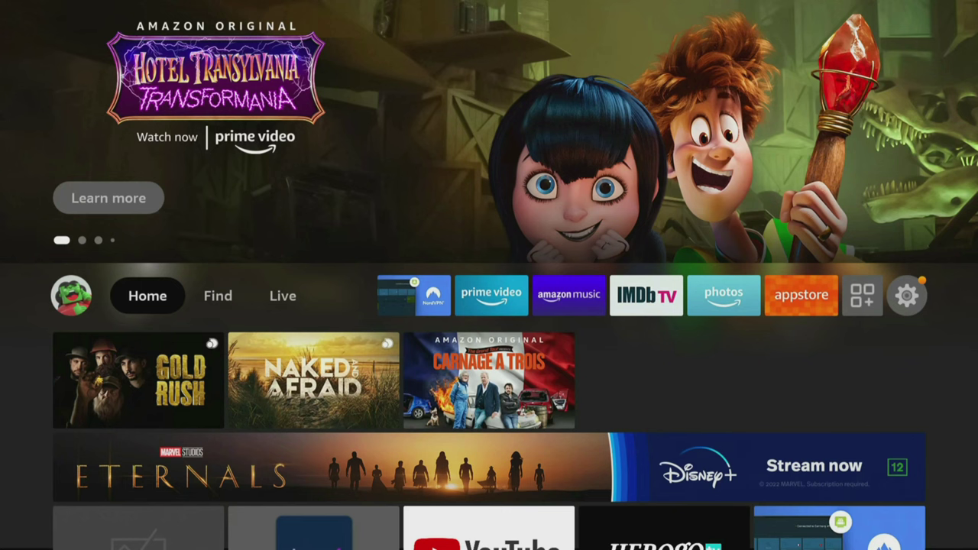
Step: Switch to the Fire TV home screen, open the search from the Find section and enter "Dow"
key(Right)
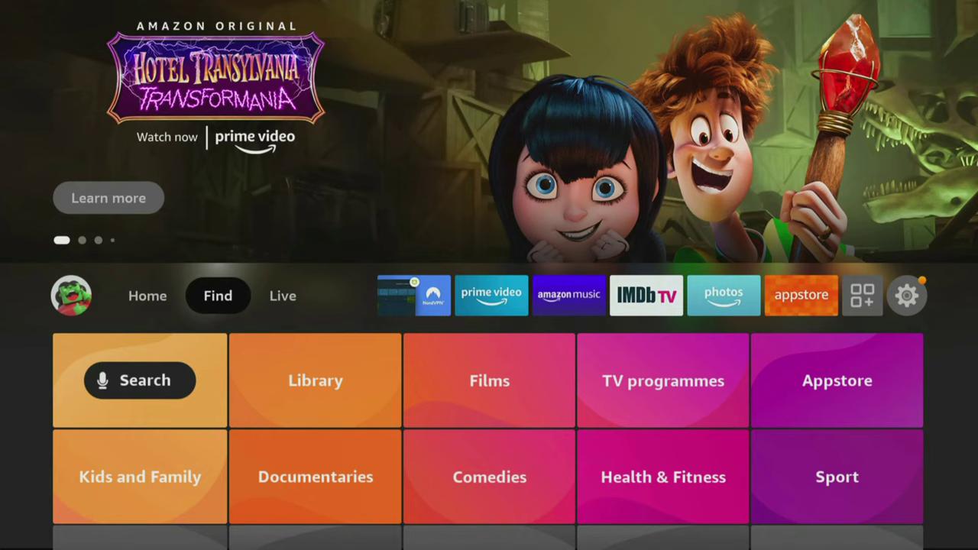
key(Down)
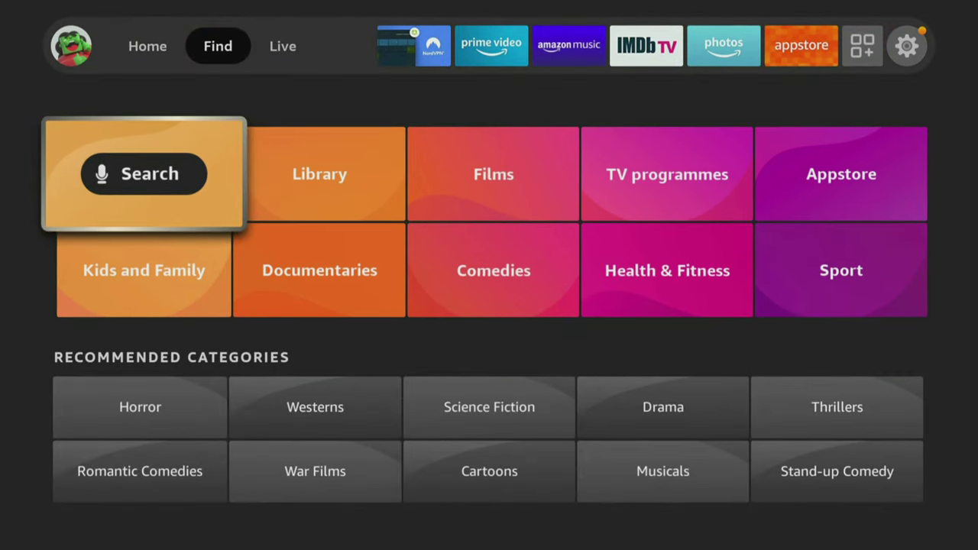
key(Return)
key(Right)
key(Right)
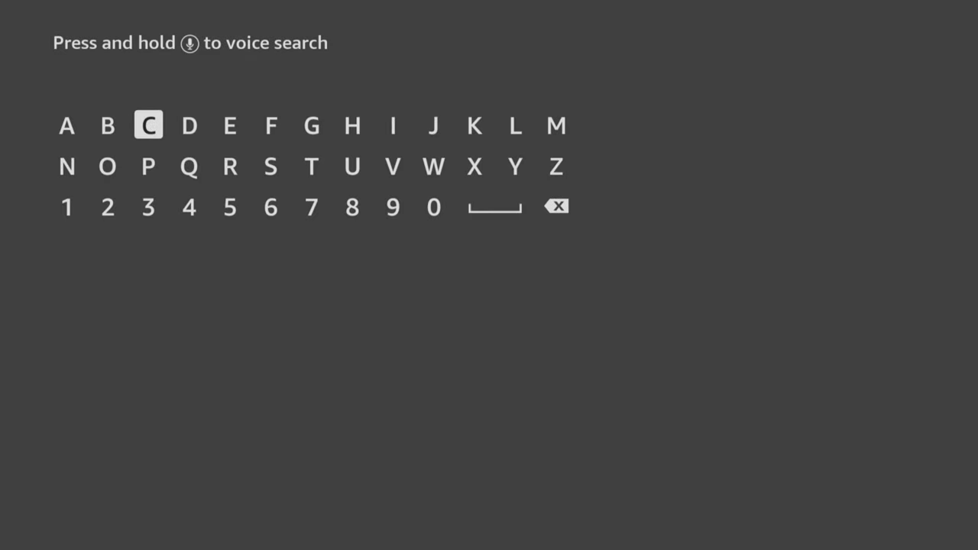
key(Right)
key(Return)
key(Down)
key(Left)
key(Left)
key(Return)
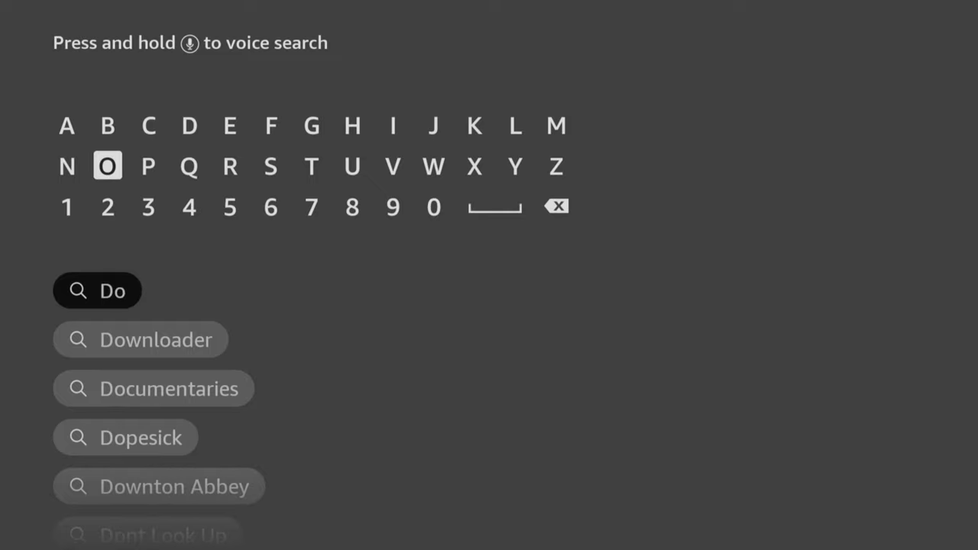
key(Left)
key(Left)
key(Left)
key(Left)
key(Left)
key(Return)
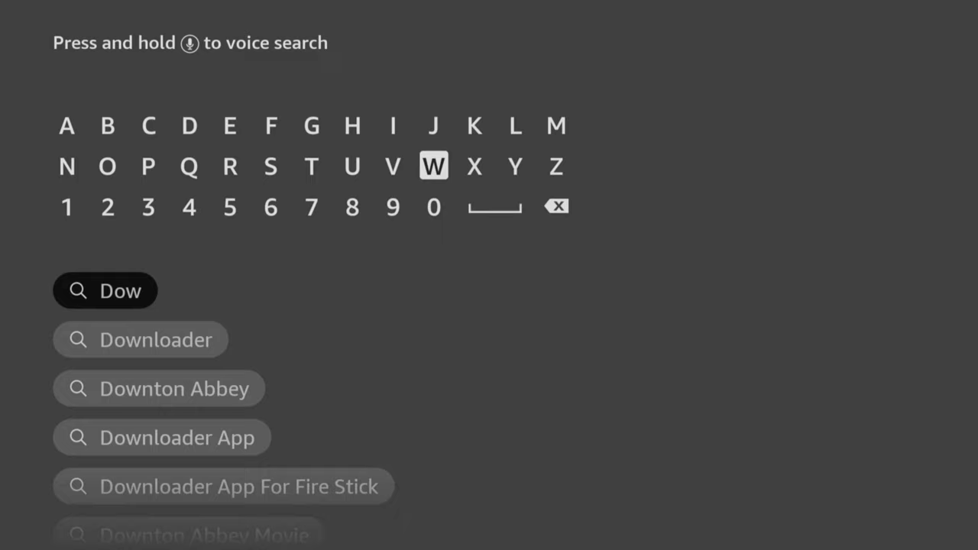
Step: Choose the suggested search term Downloader and get the Downloader app by AFTVnews.com
key(Down)
key(Down)
key(Down)
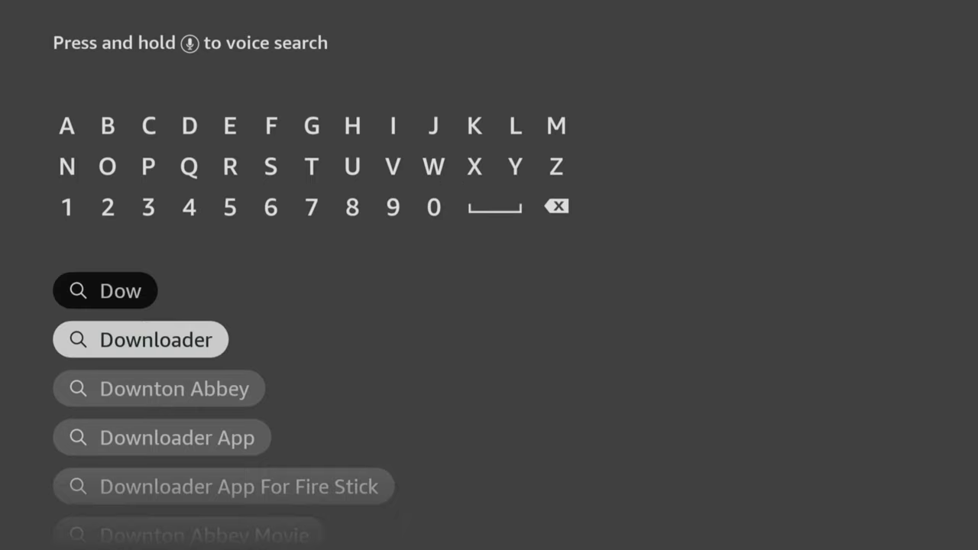
key(Return)
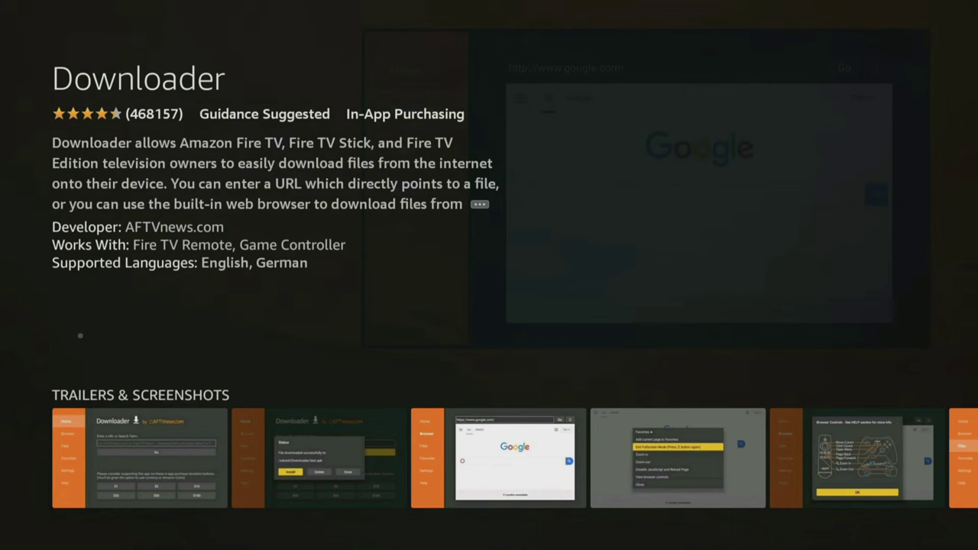
key(Return)
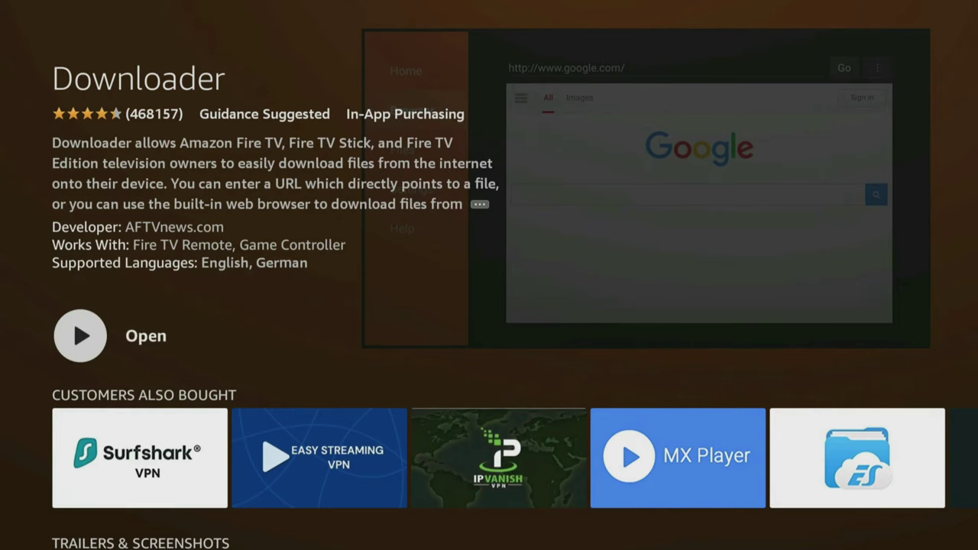
Step: Launch Downloader, allow it to access photos, media and files, and dismiss the Quick Start Guide
key(Return)
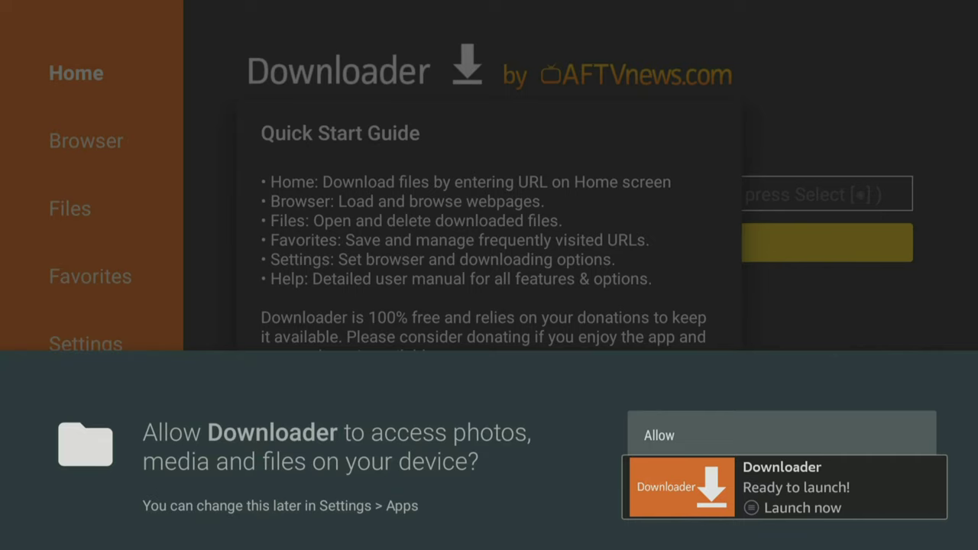
key(Return)
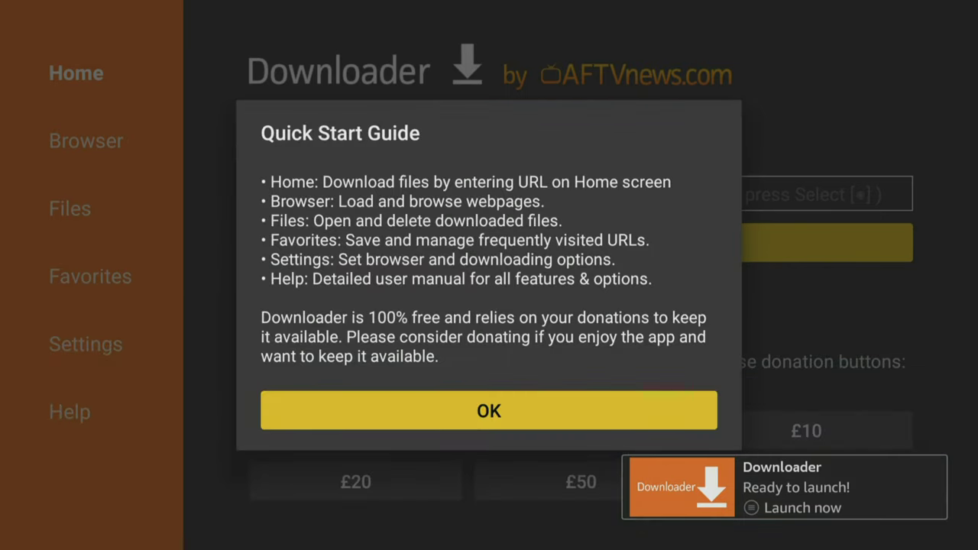
key(Return)
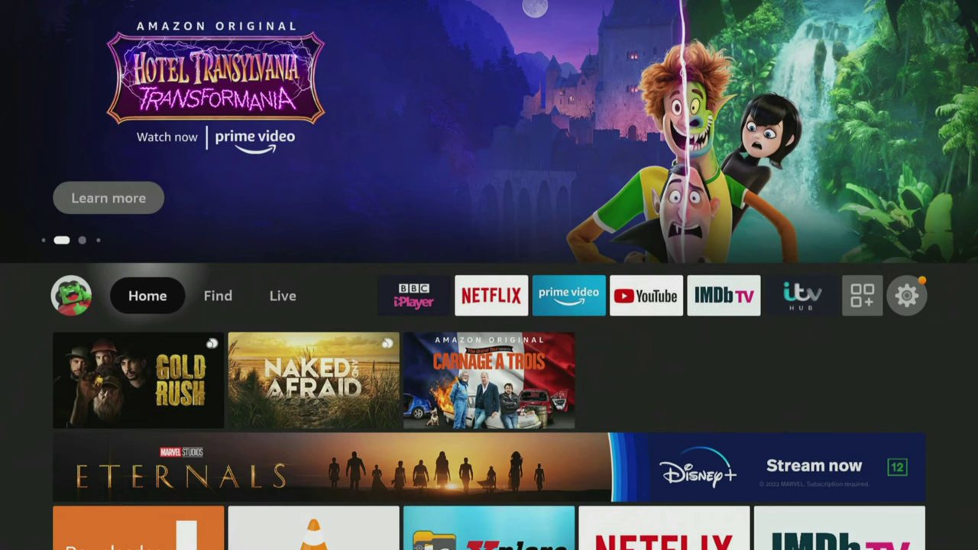
Step: Open the My Fire TV settings from the Fire TV home screen
key(Right)
key(Right)
key(Right)
key(Right)
key(Right)
key(Right)
key(Right)
key(Right)
key(Right)
key(Right)
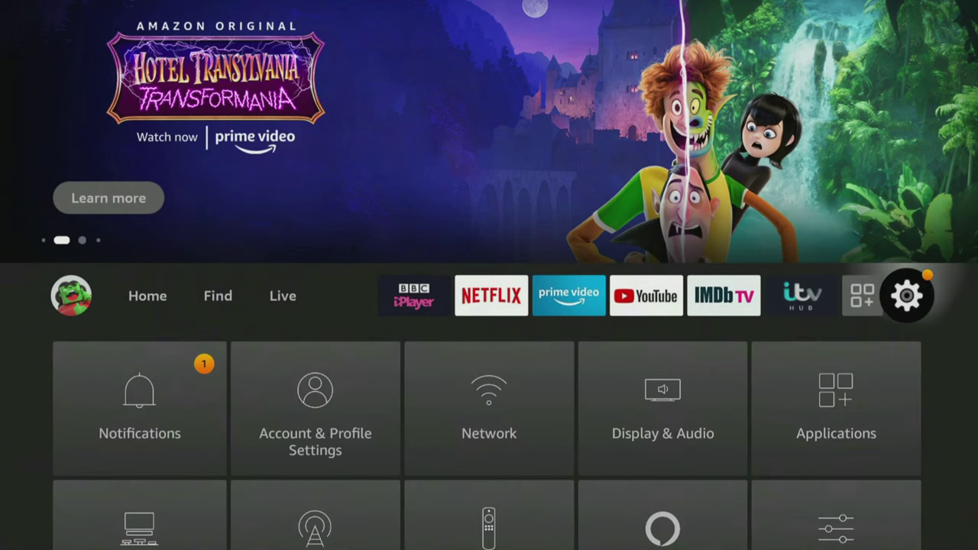
key(Down)
key(Down)
key(Down)
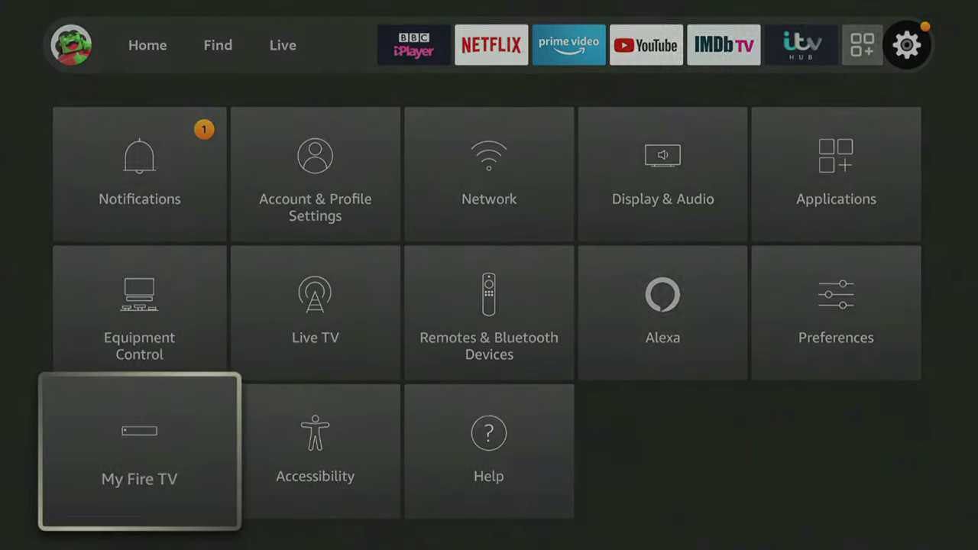
key(Return)
Step: Allow Downloader to install unknown apps in the Developer Options
key(Down)
key(Down)
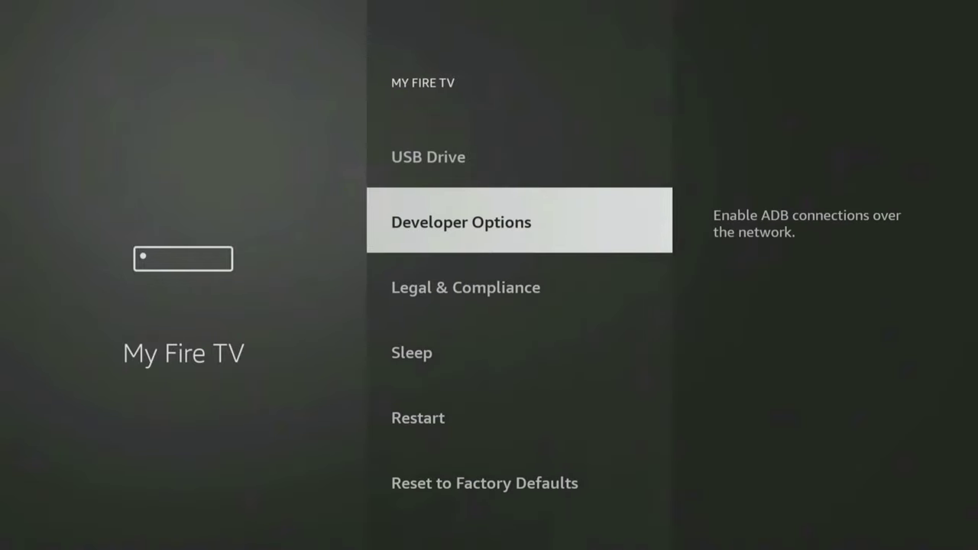
key(Return)
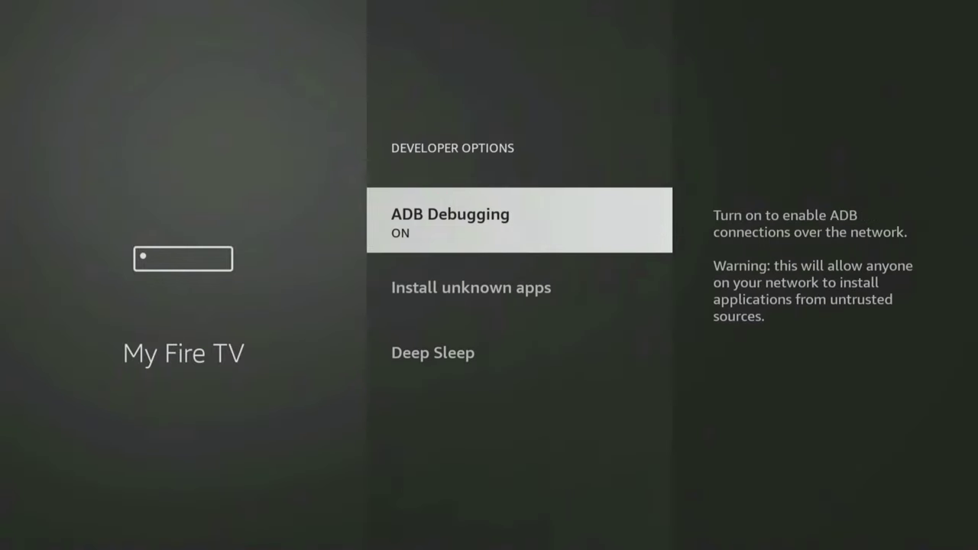
key(Down)
key(Return)
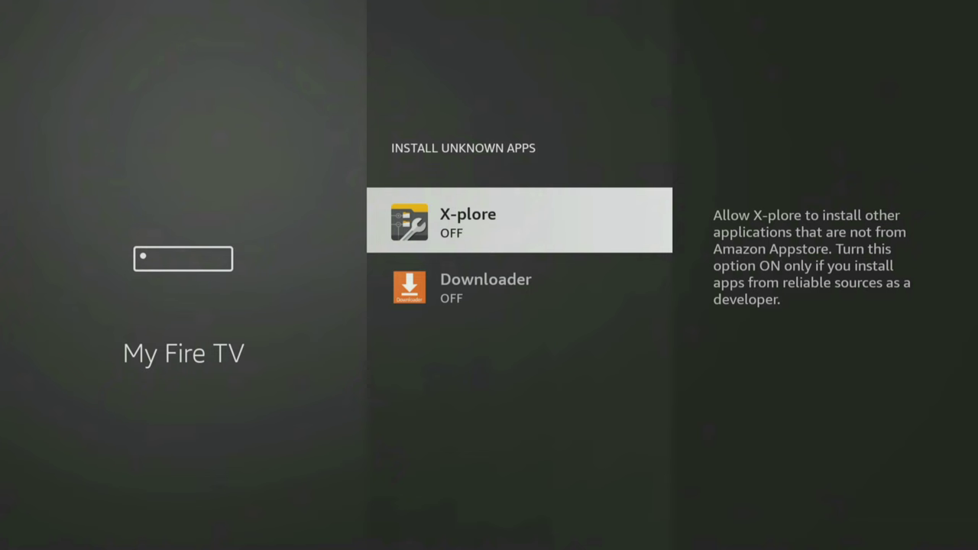
key(Down)
key(Return)
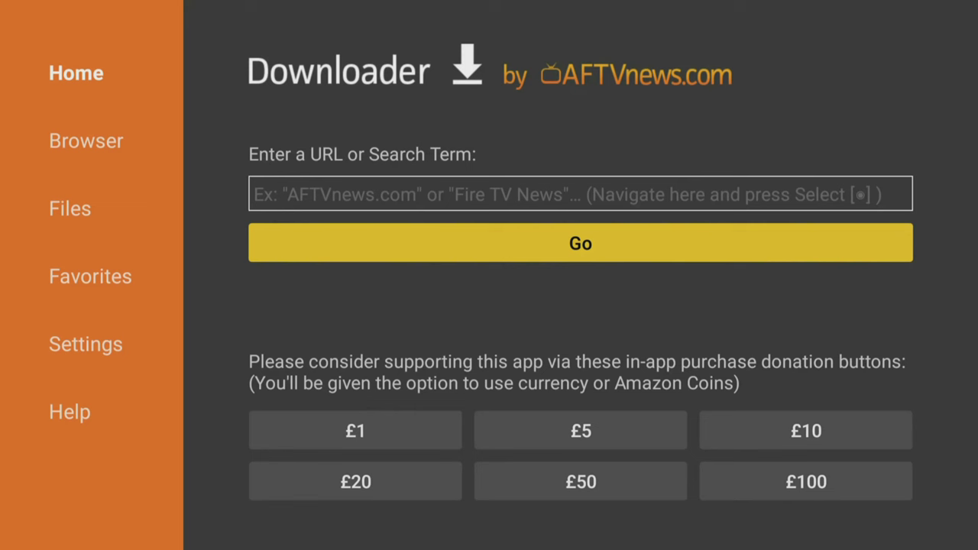
Step: Return to Downloader, enter the code 28907 as the URL or search term and load the page
key(Up)
key(Return)
key(Up)
key(Right)
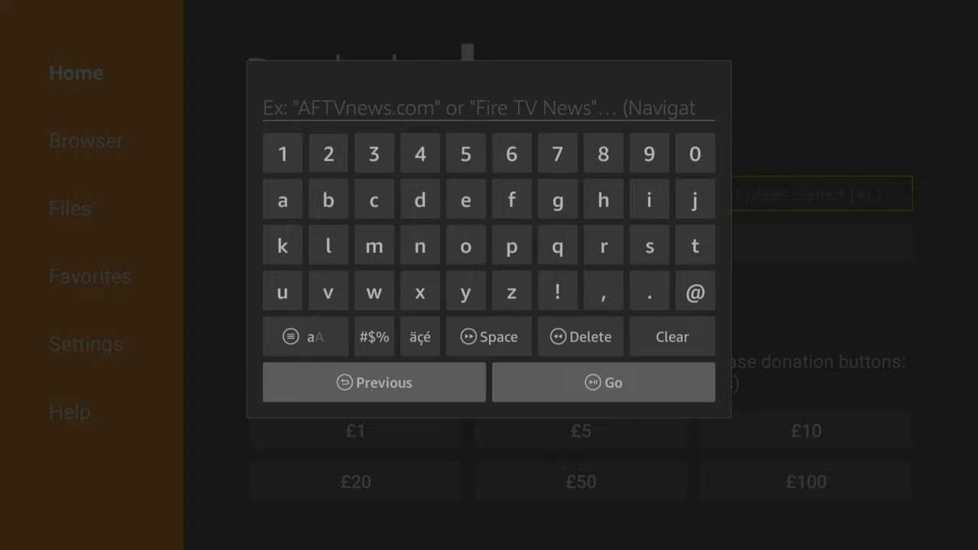
key(Return)
key(Left)
key(Left)
key(Left)
key(Left)
key(Return)
key(Right)
key(Return)
key(Right)
key(Return)
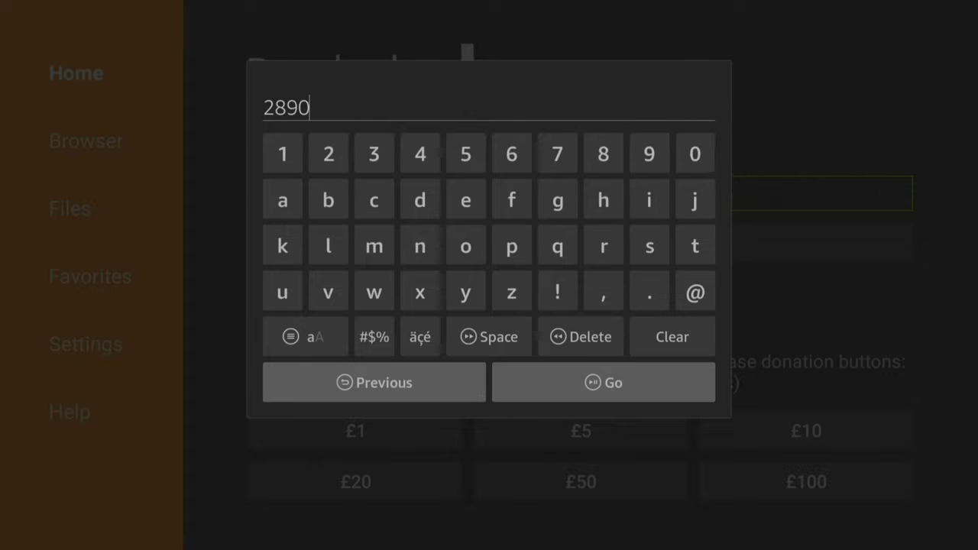
key(Left)
key(Left)
key(Left)
key(Return)
key(XF86AudioPlay)
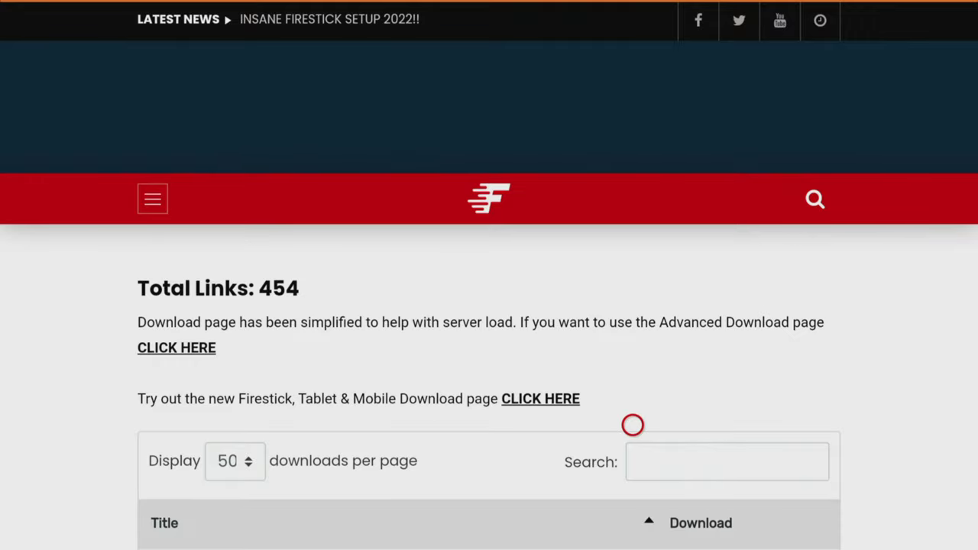
Step: Search the list of downloads on the loaded page for "toggle"
click(693, 464)
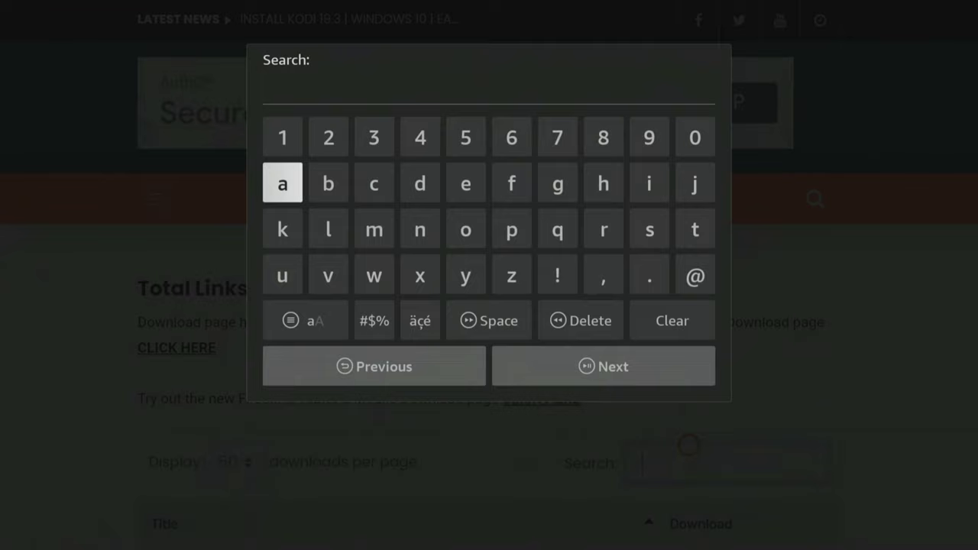
key(Left)
key(Down)
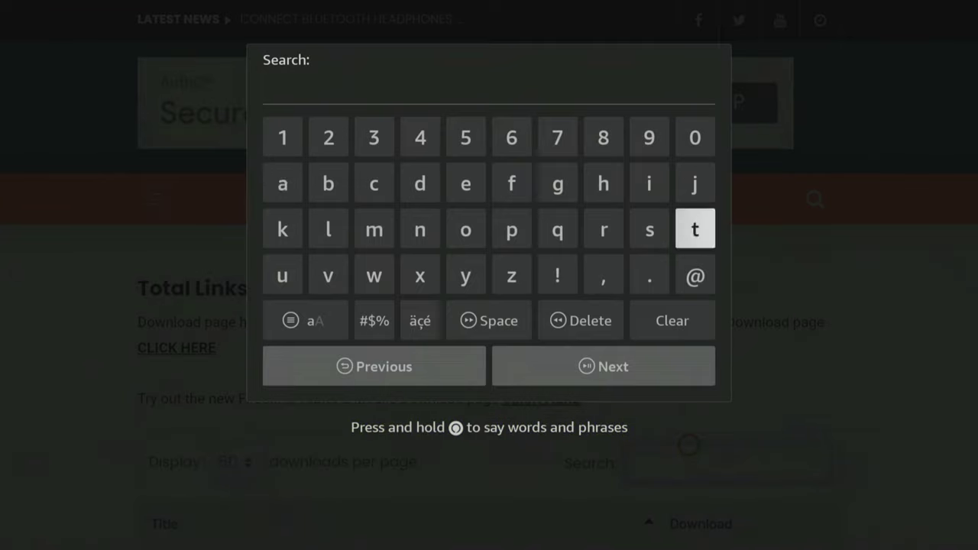
key(Return)
key(Left)
key(Left)
key(Left)
key(Left)
key(Left)
key(Right)
key(Right)
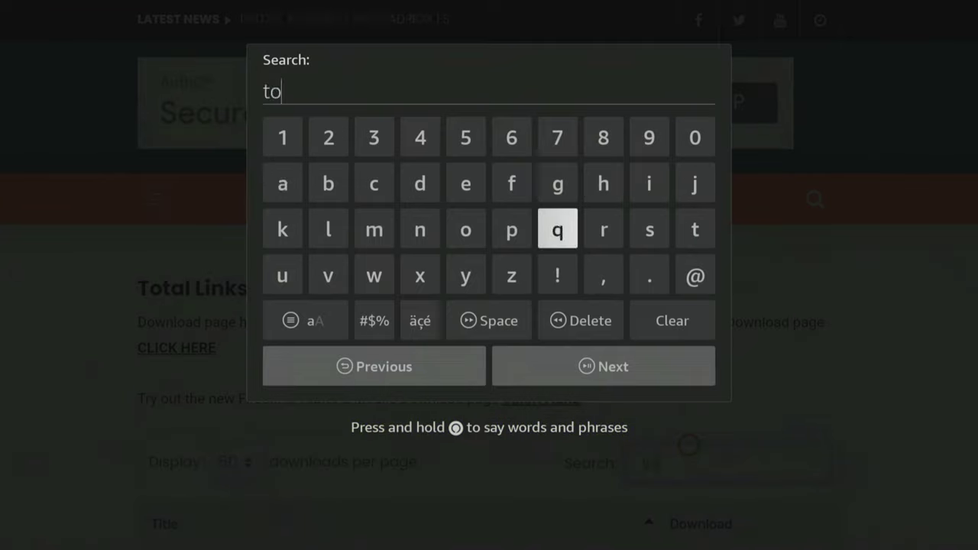
key(Up)
key(Return)
key(Return)
key(Down)
key(Left)
key(Left)
key(Left)
key(Left)
key(Left)
key(Return)
key(Up)
key(Right)
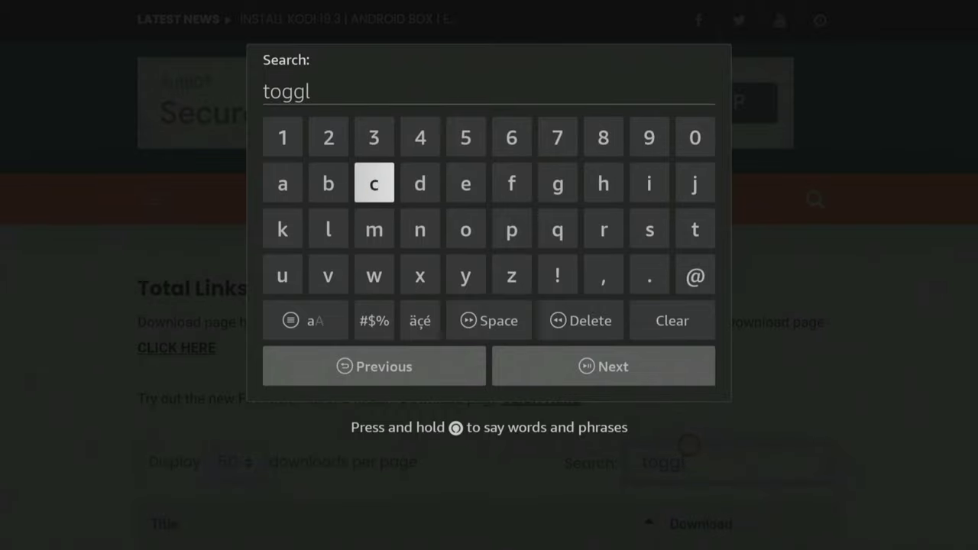
key(Right)
key(Right)
key(Return)
key(Escape)
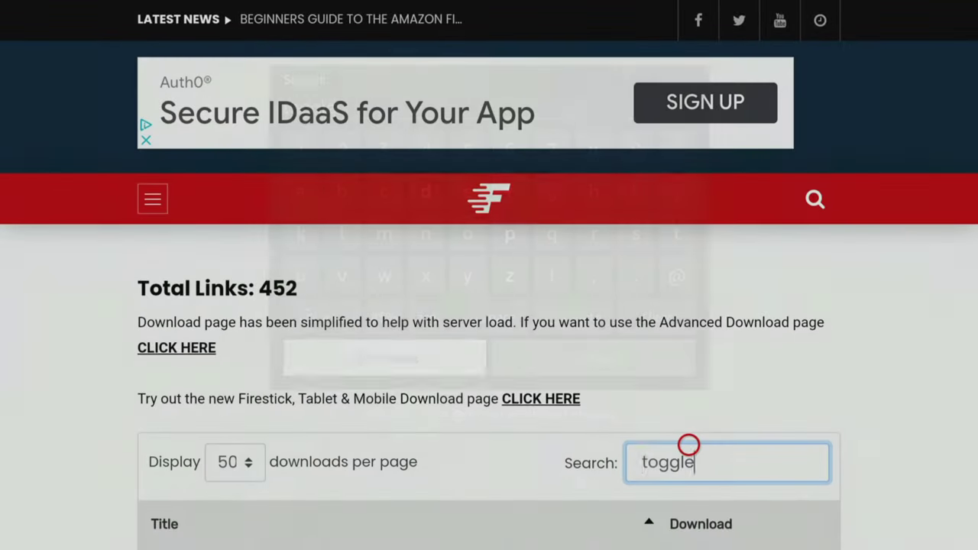
Step: Download Mouse Toggle – Firestick 4K Version from the filtered list and install it
key(Down)
key(Down)
key(Down)
key(Down)
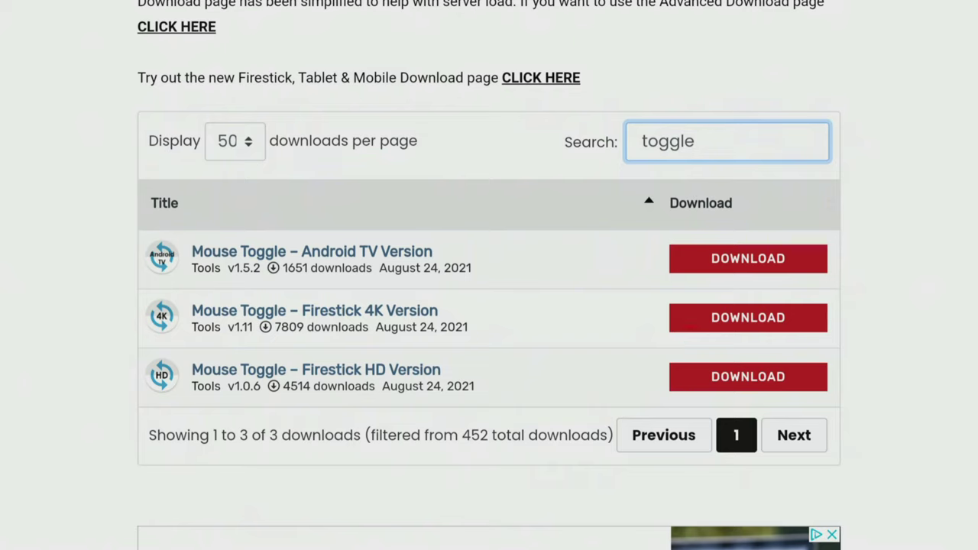
click(689, 318)
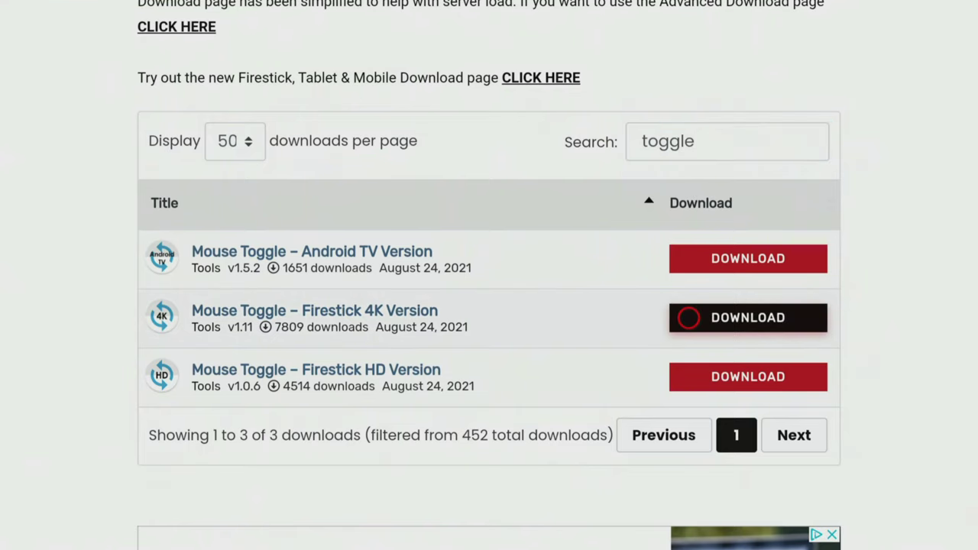
click(688, 318)
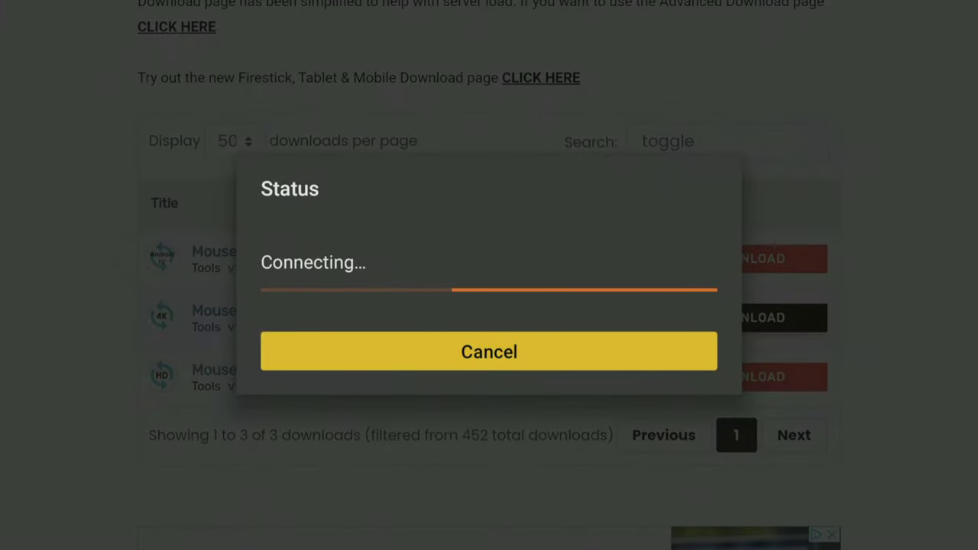
key(Return)
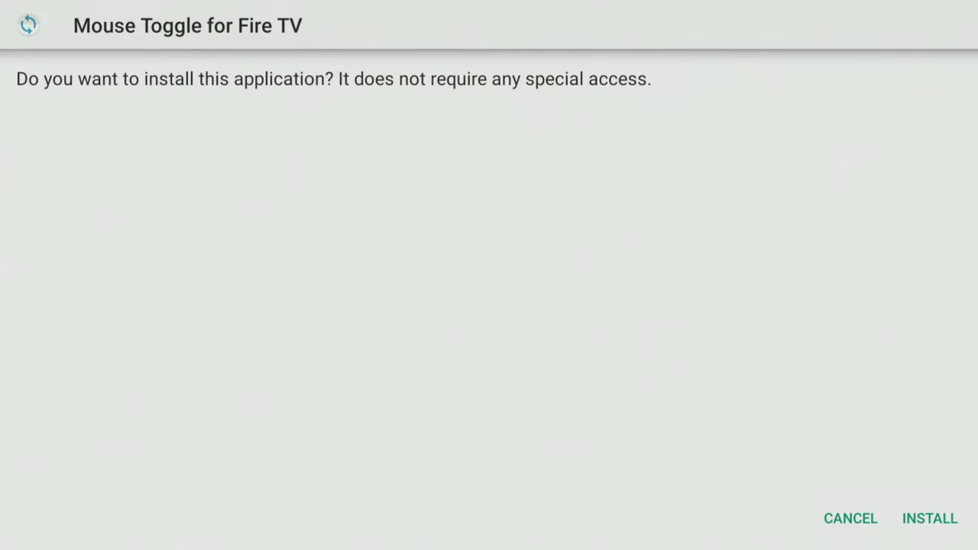
key(Right)
key(Return)
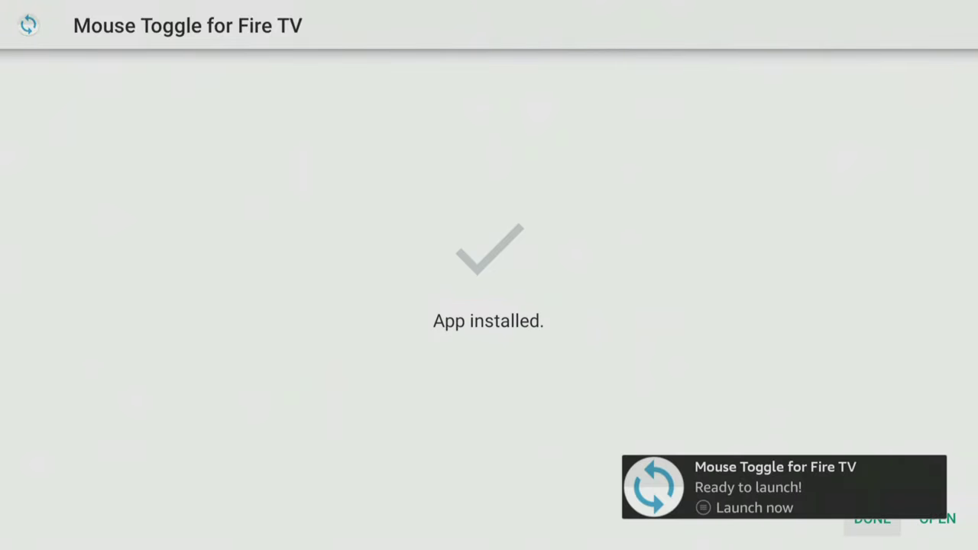
Step: Finish the Mouse Toggle installation and delete the downloaded mousetoggle111.apk file
key(Return)
key(Right)
key(Return)
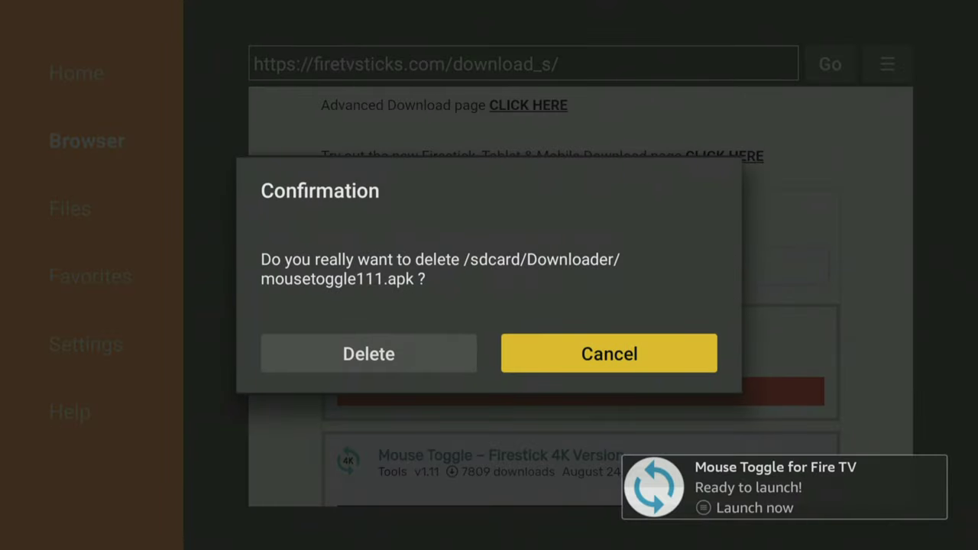
key(Left)
key(Return)
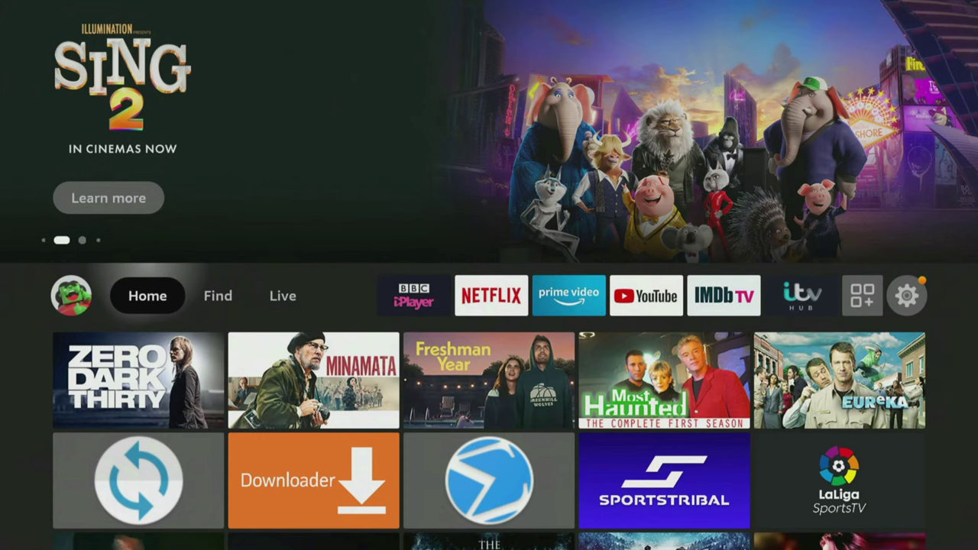
Step: Turn on ADB Debugging in the Developer Options of the My Fire TV settings
key(Left)
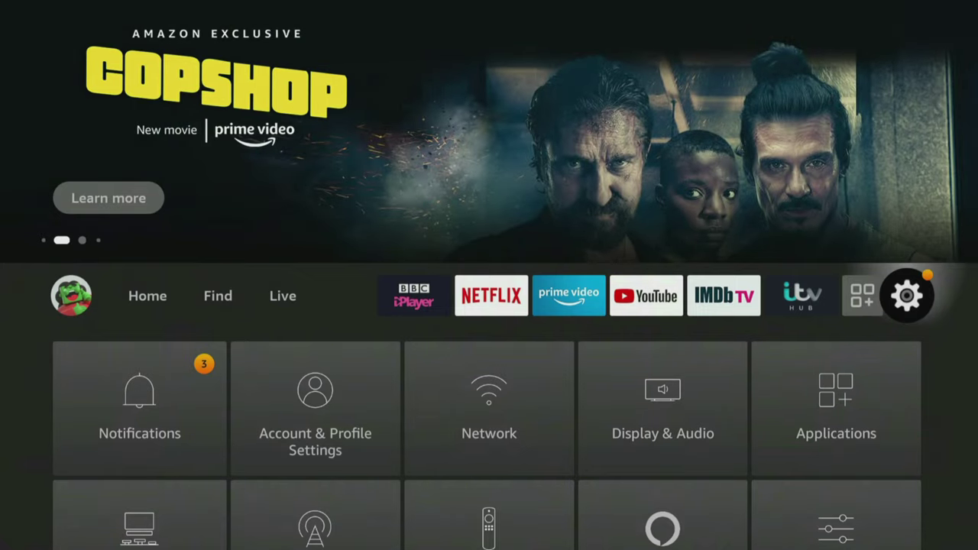
key(Down)
key(Down)
key(Down)
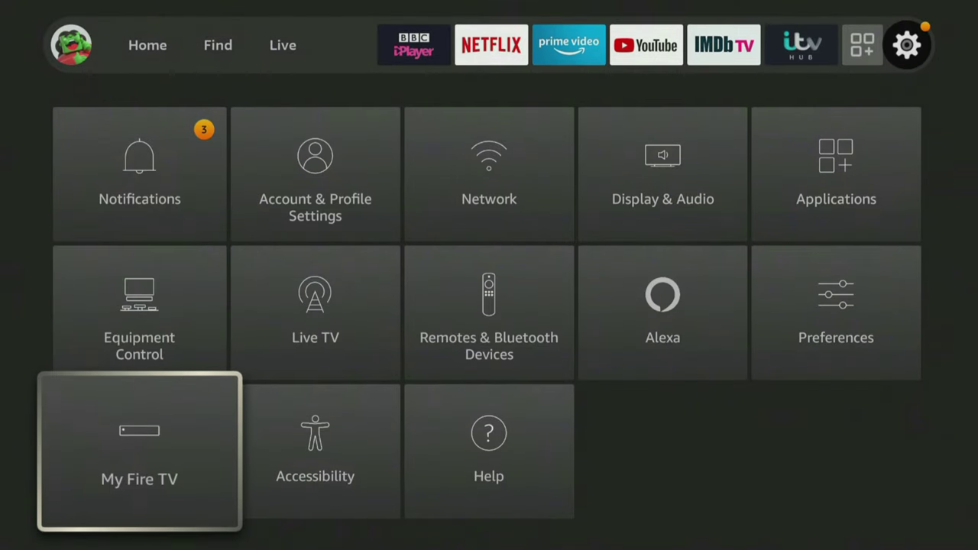
key(Return)
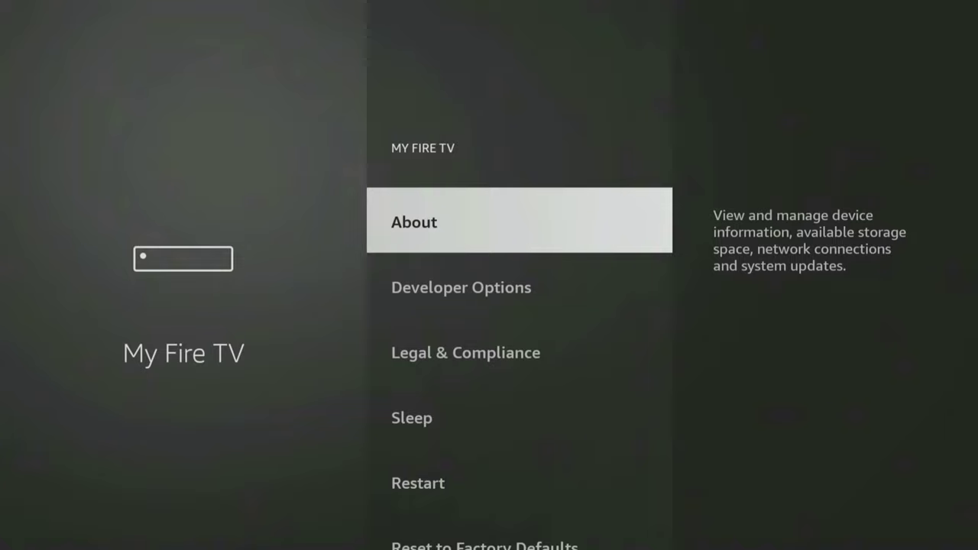
key(Down)
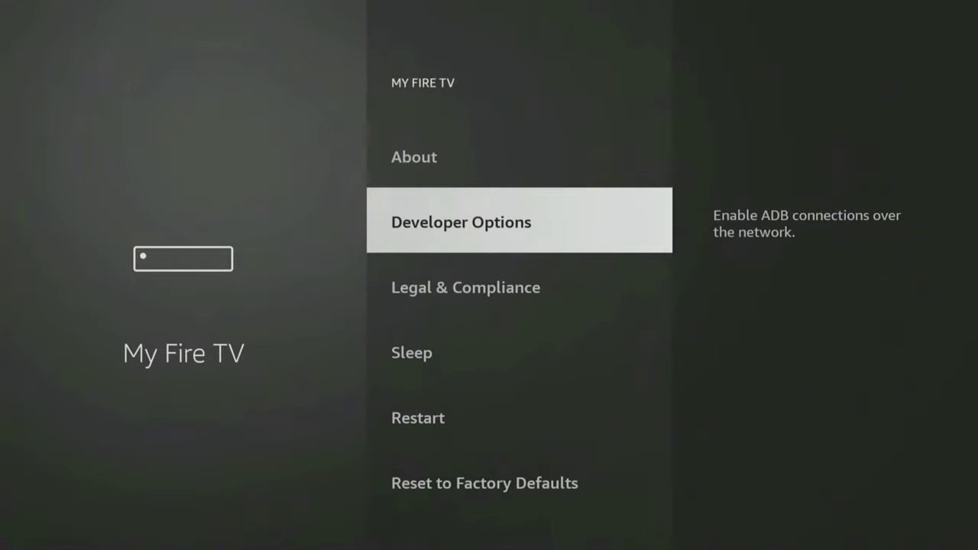
key(Return)
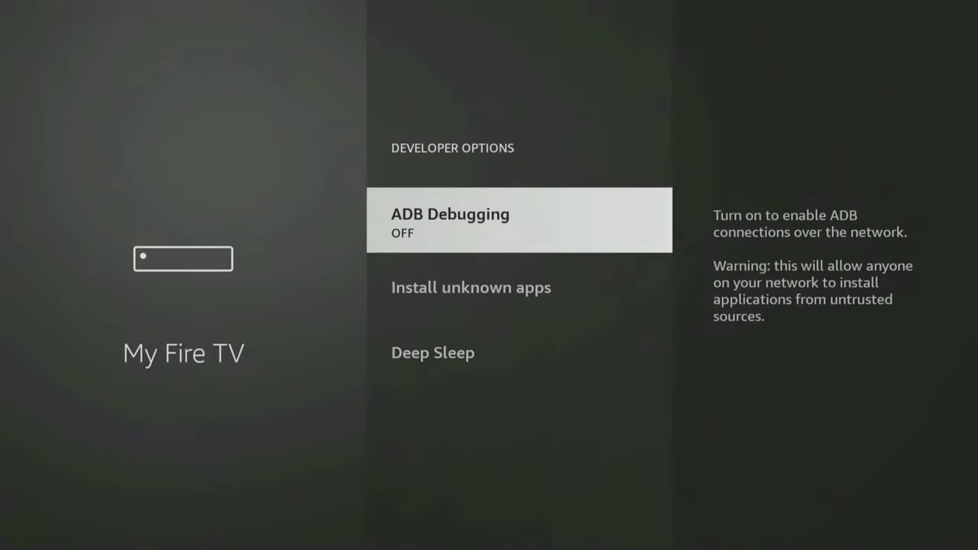
key(Return)
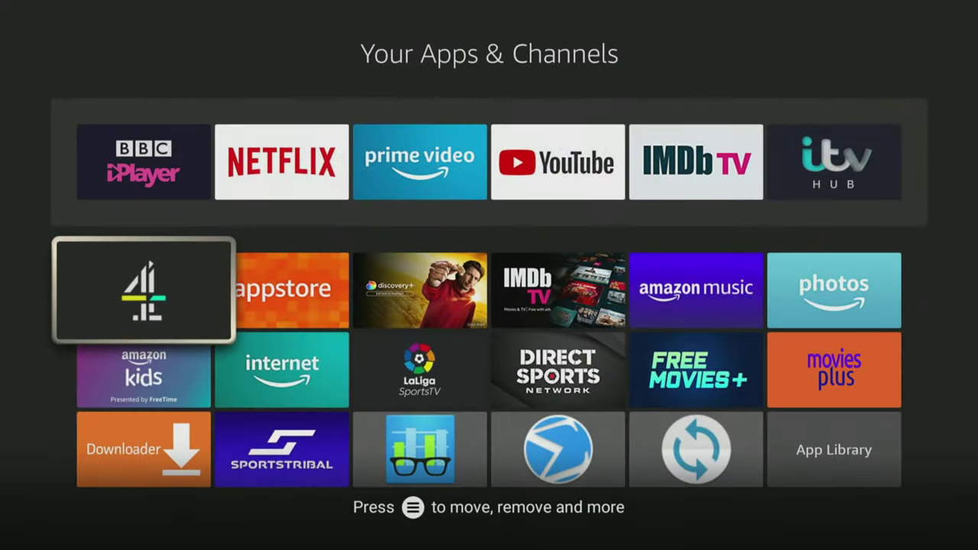
Step: Open Mouse Toggle for Fire TV from the installed apps and channels
key(Down)
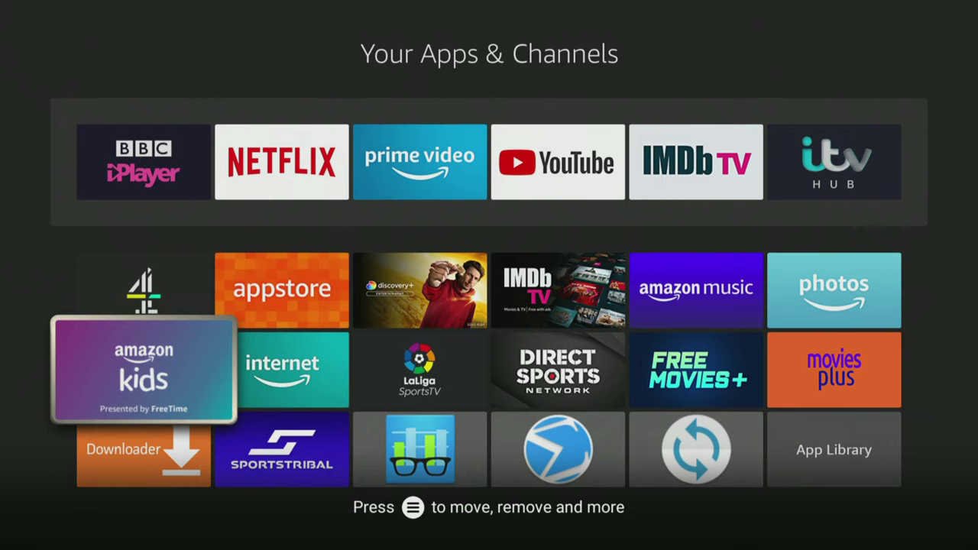
key(Down)
key(Right)
key(Right)
key(Right)
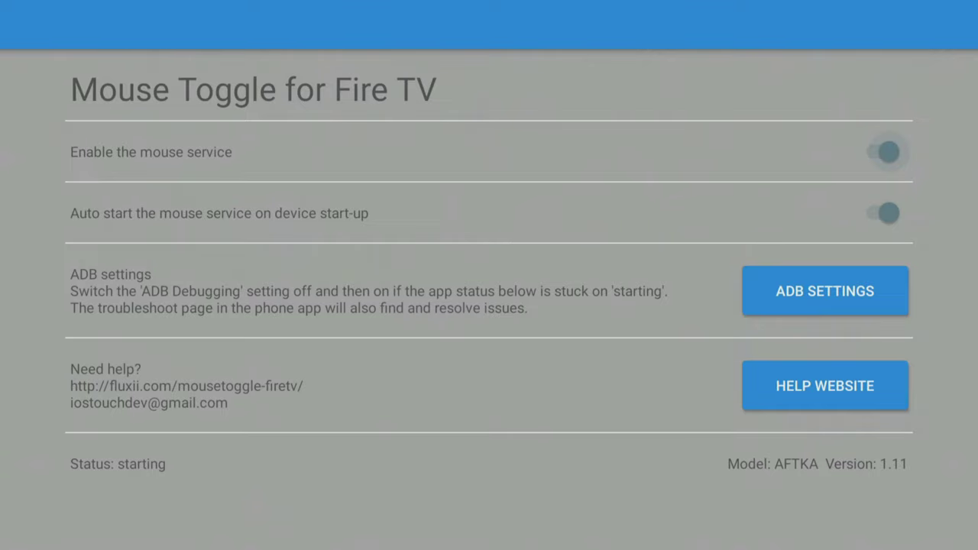
Step: Open the ADB settings from Mouse Toggle and switch ADB Debugging off and back on
key(Down)
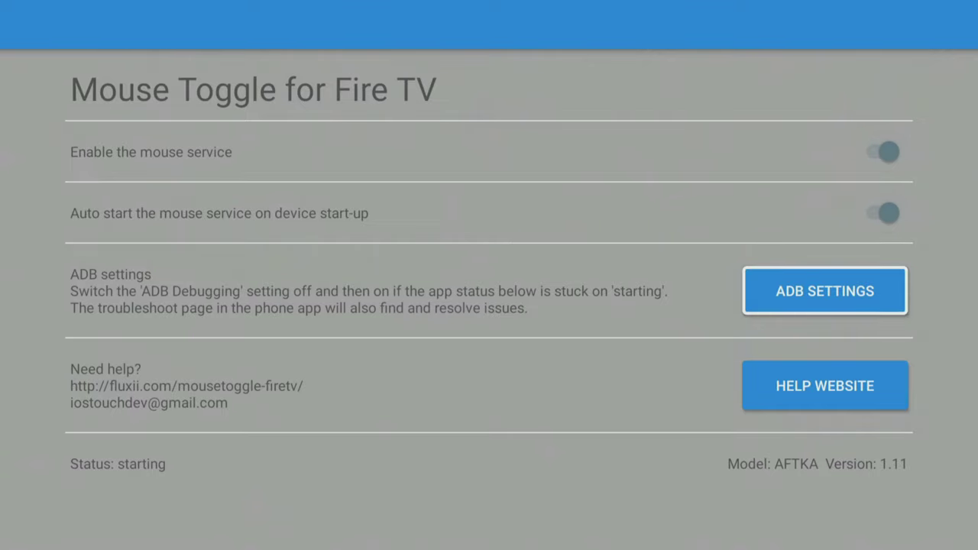
key(Return)
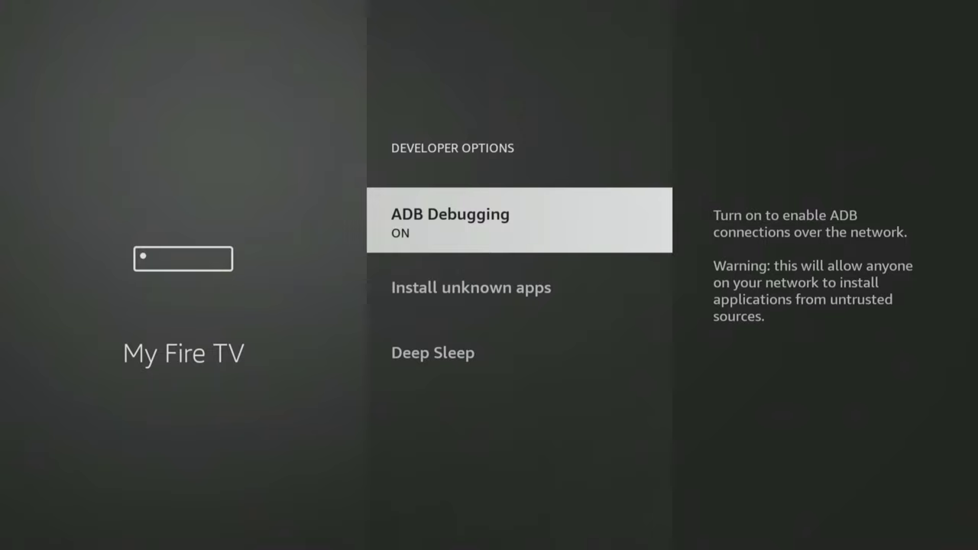
key(Return)
key(Return)
key(Escape)
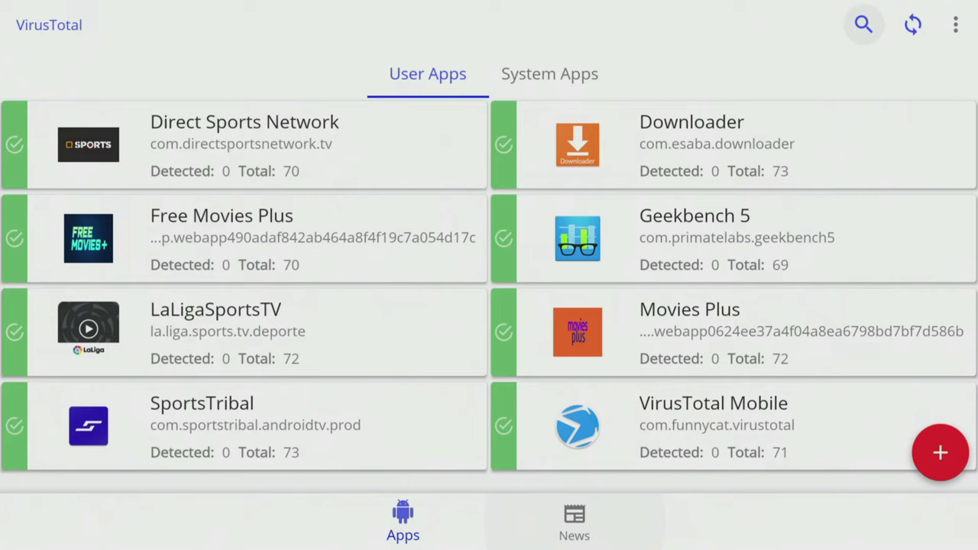
Step: Switch from the user apps to the system apps in VirusTotal's scan results
key(Right)
key(Left)
key(Down)
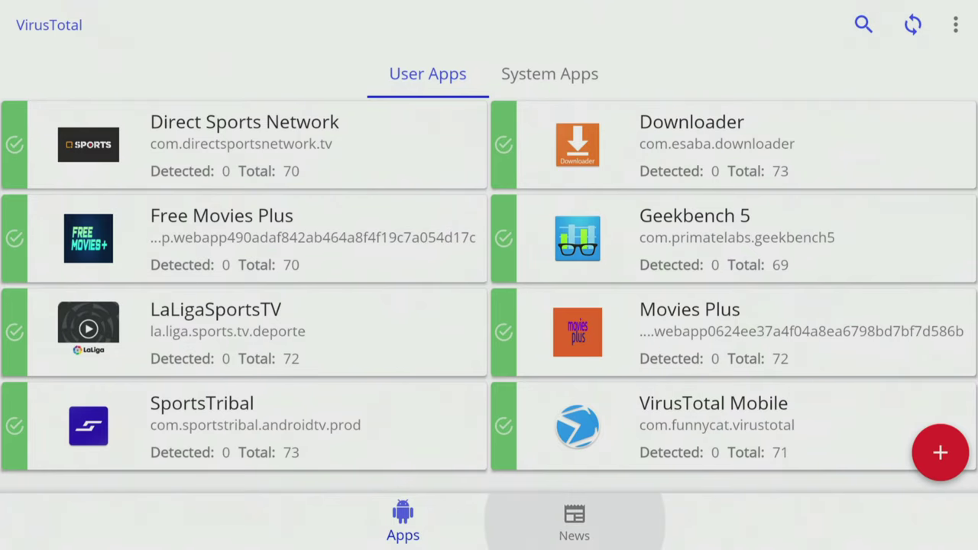
key(Left)
key(Up)
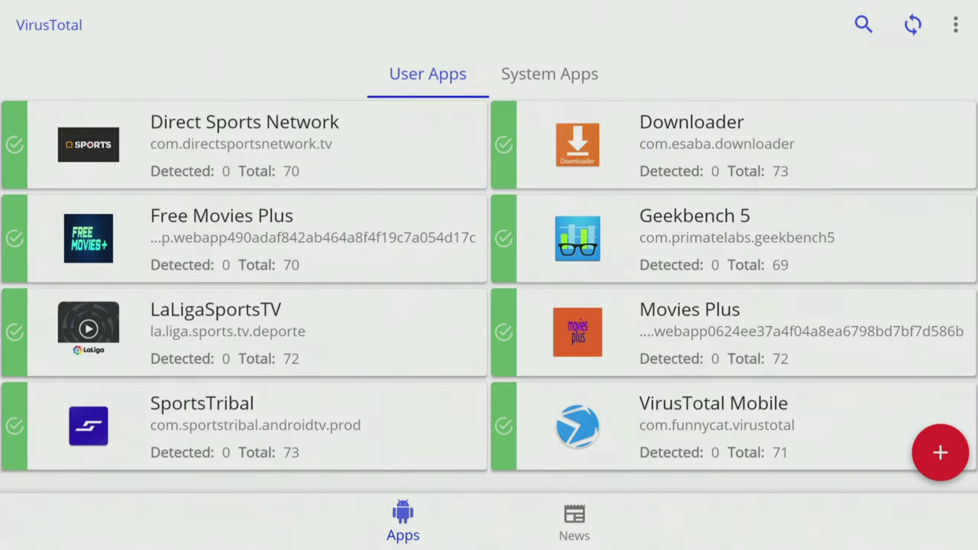
key(Right)
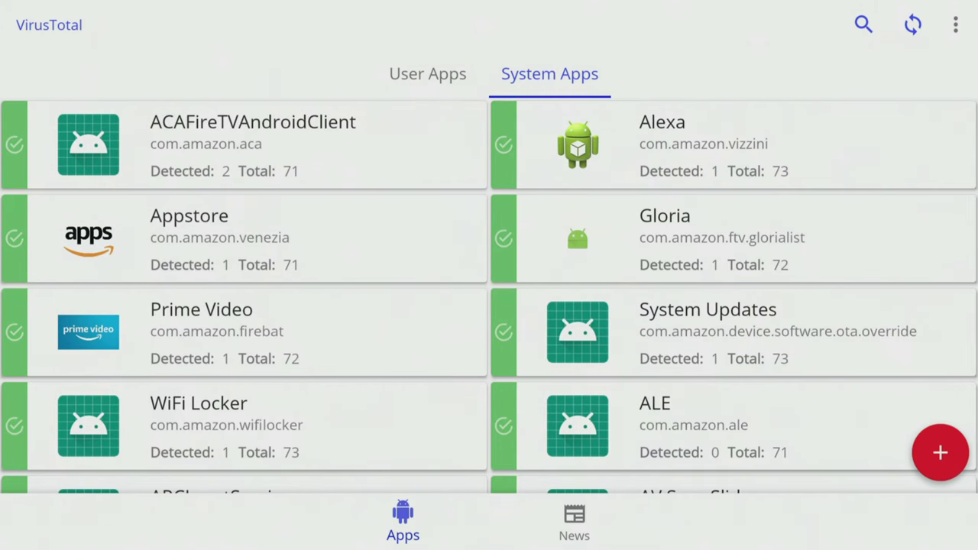
Step: Return to the user apps, view Geekbench 5's scan information and close its report
key(Left)
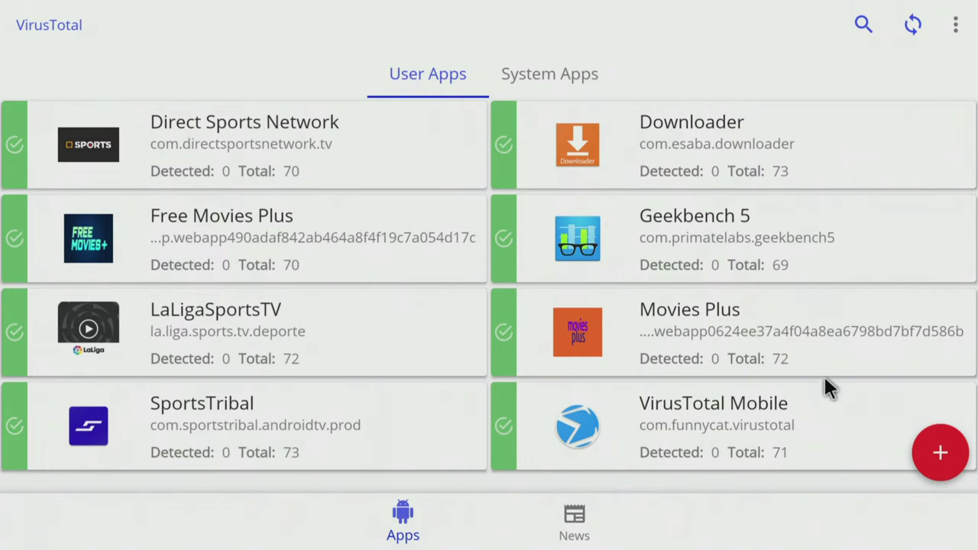
click(822, 247)
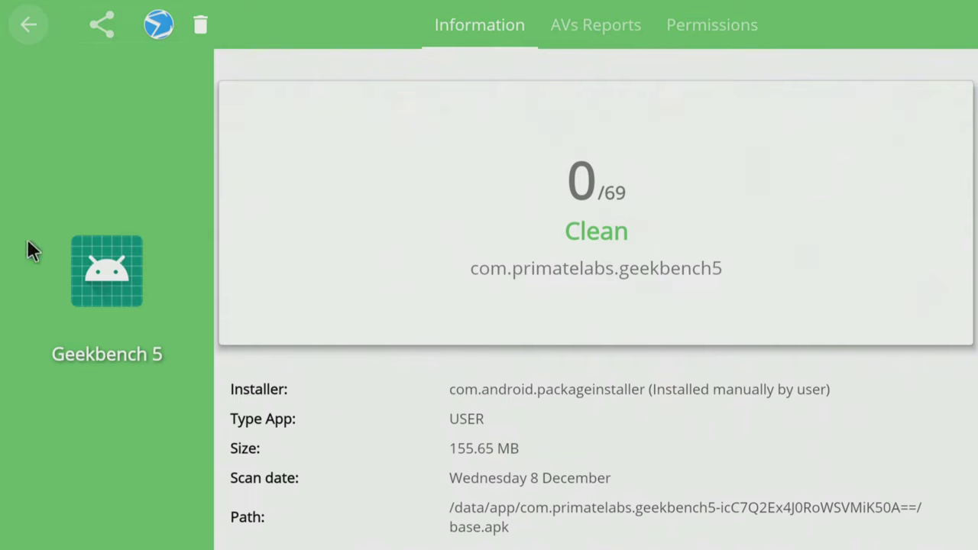
click(35, 46)
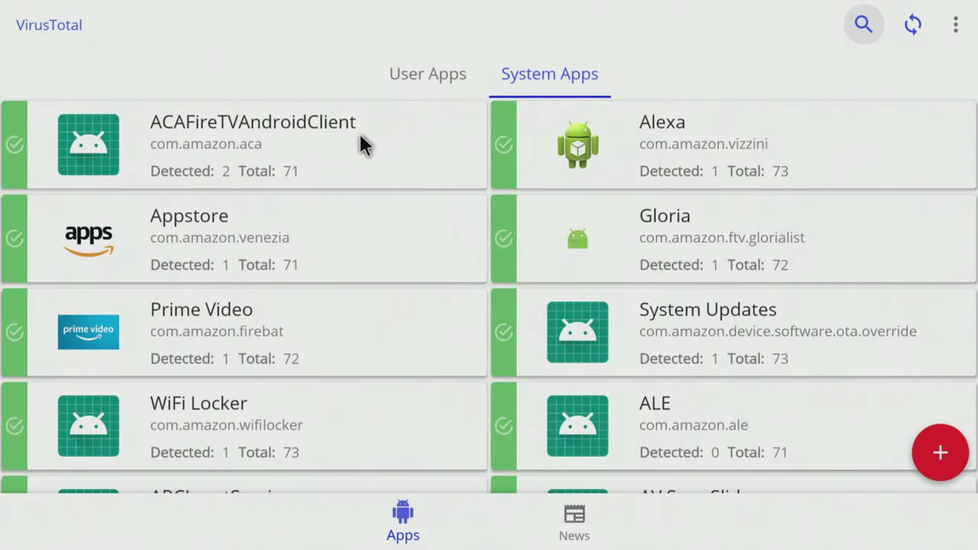
Step: Examine the detection counts across the system apps and go back to the user apps
scroll(363, 145, down, 2)
scroll(363, 145, down, 3)
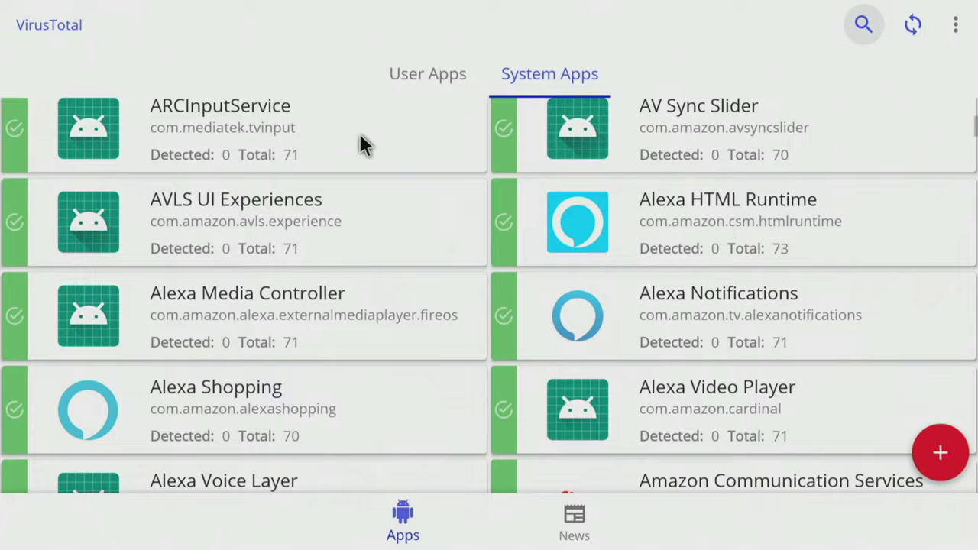
scroll(363, 145, down, 5)
scroll(363, 146, down, 2)
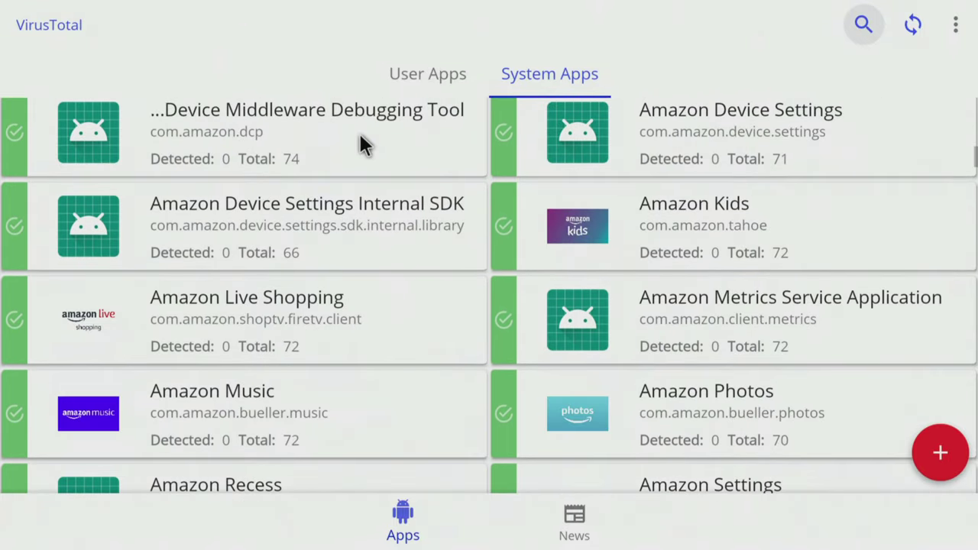
scroll(363, 145, down, 10)
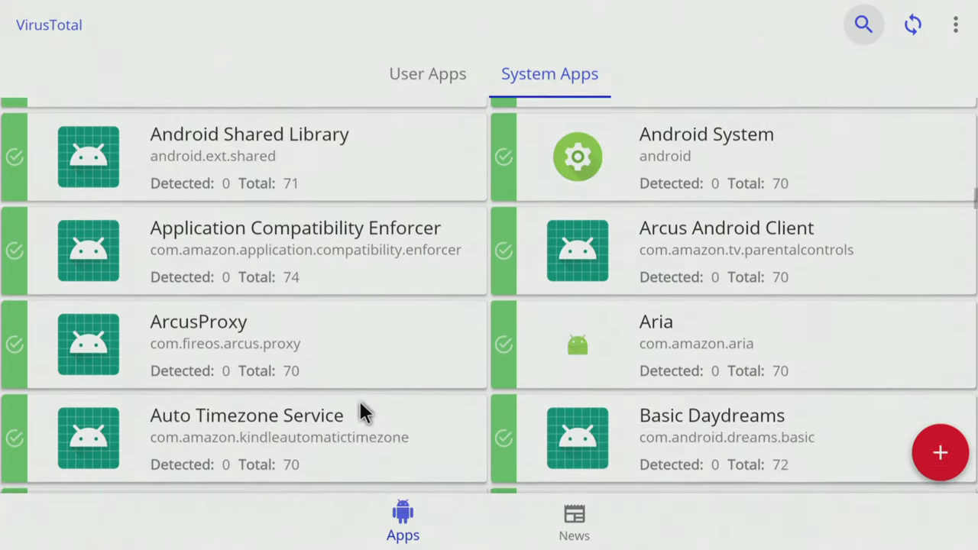
scroll(361, 405, up, 10)
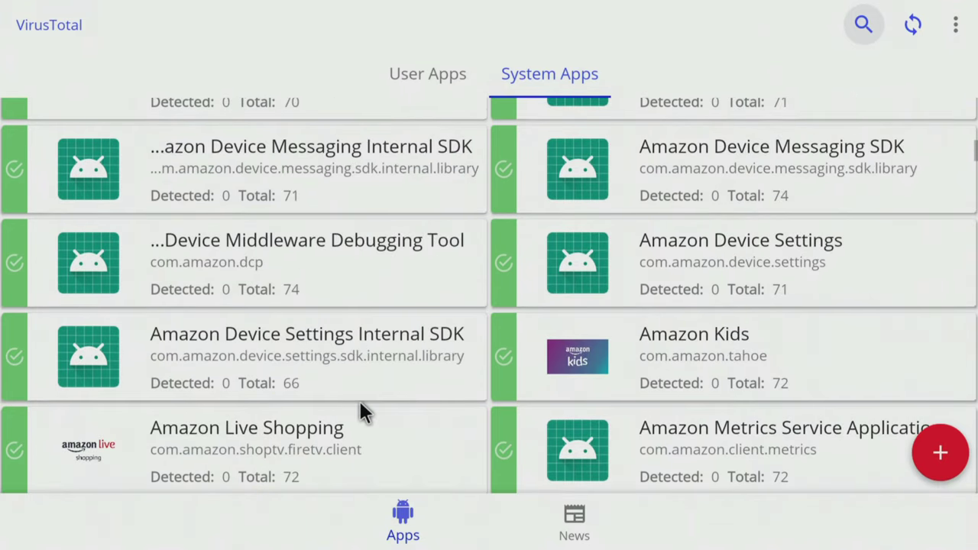
scroll(361, 411, up, 9)
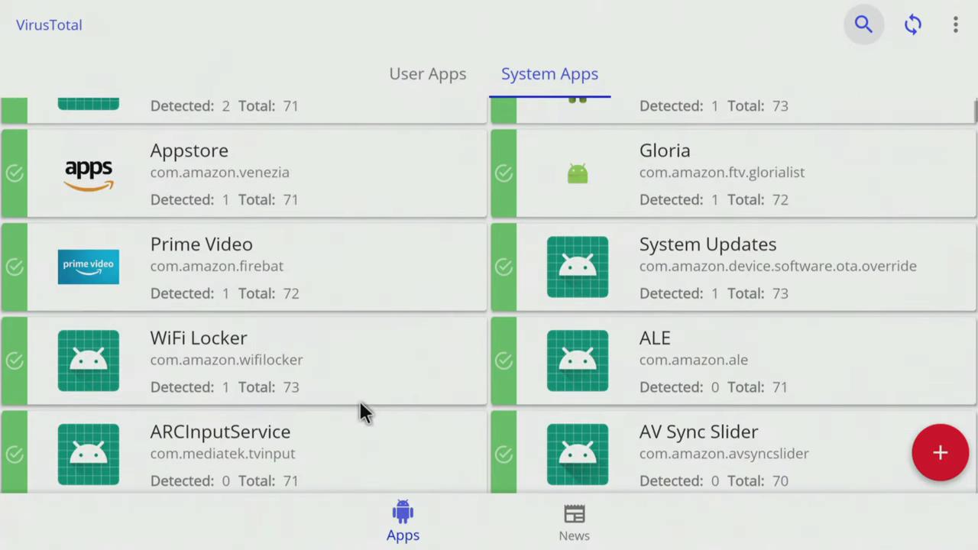
scroll(361, 405, down, 2)
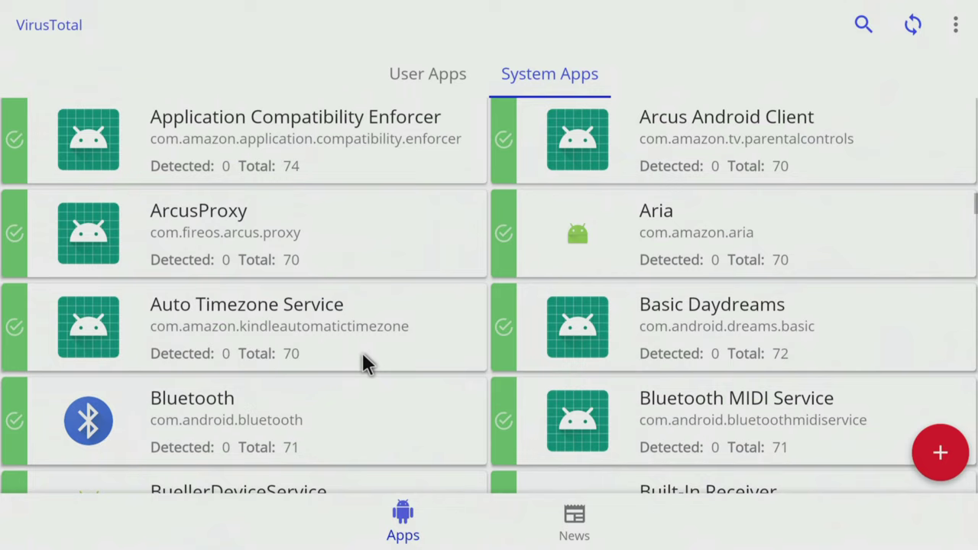
key(Left)
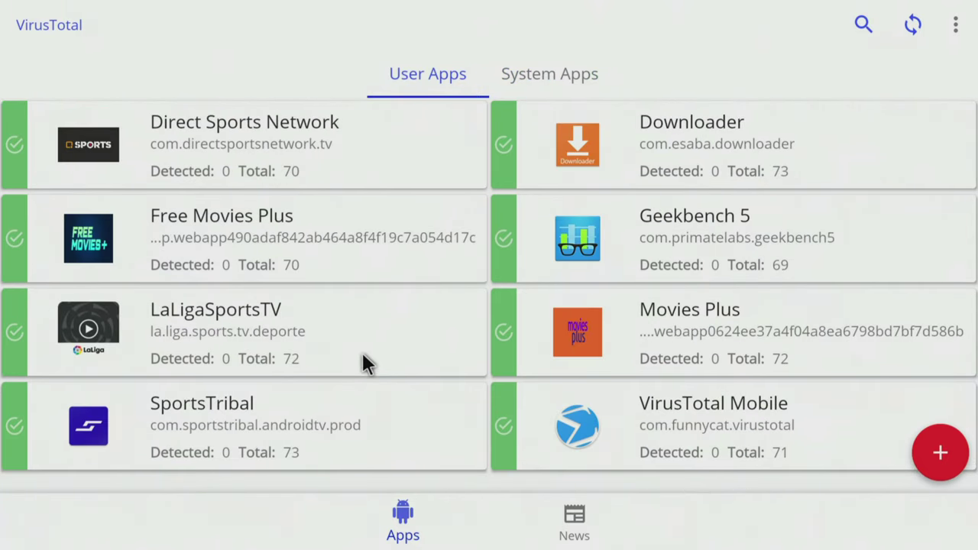
key(Down)
key(Up)
key(Up)
key(Down)
key(Up)
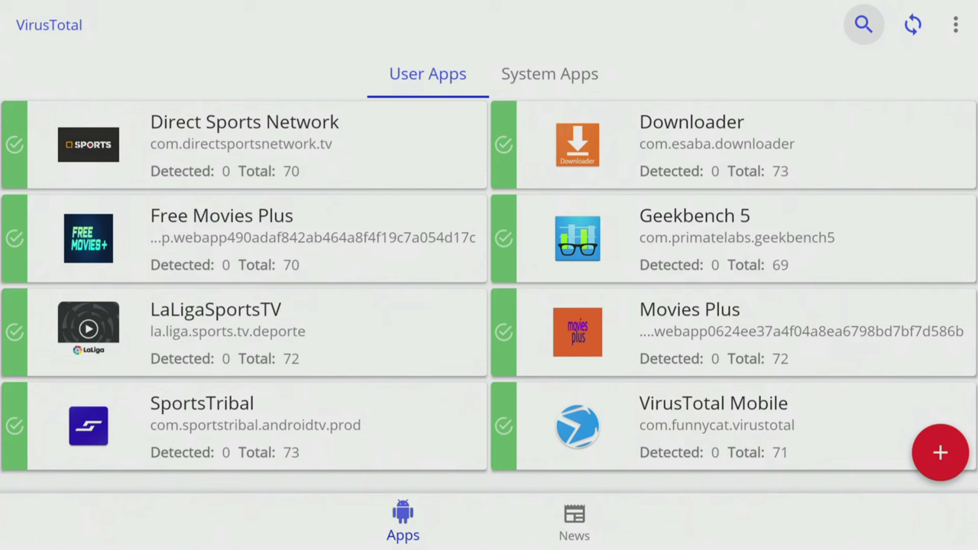
key(Down)
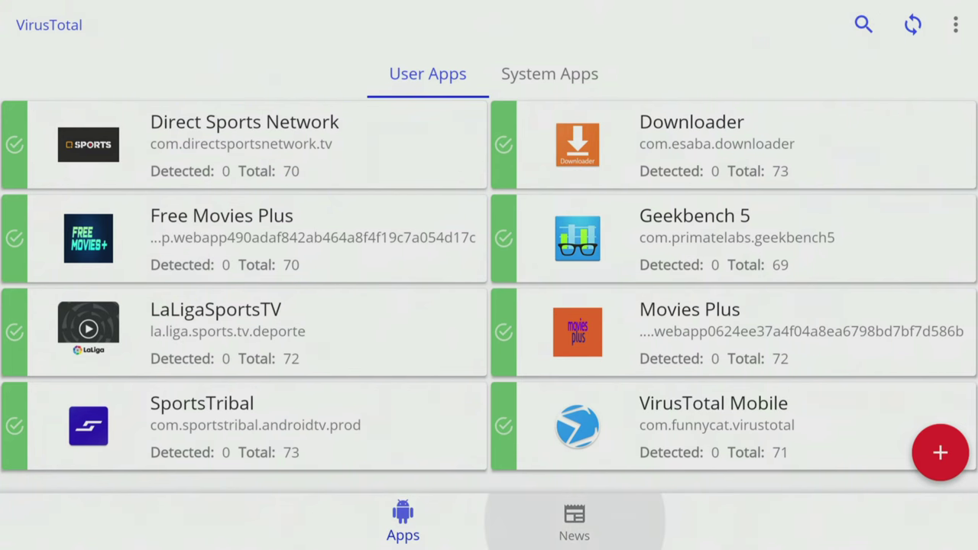